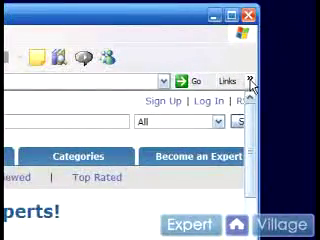
# Review the Links overflow list, then uncheck Lock the Toolbars in the toolbar context menu
pyautogui.click(250, 81)
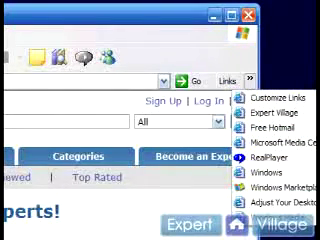
pyautogui.click(212, 67)
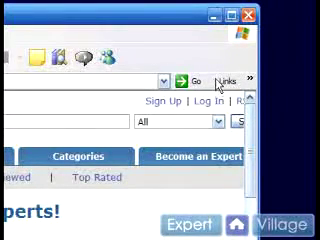
pyautogui.rightClick(210, 65)
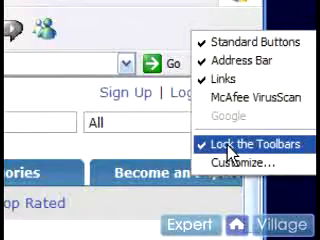
pyautogui.click(231, 153)
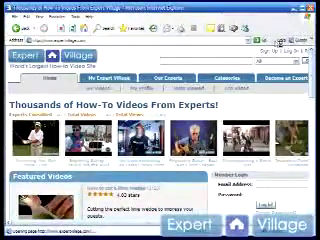
# Drag the Links toolbar onto its own row, check its overflow links, and move the address bar below
pyautogui.moveTo(283, 42); pyautogui.dragTo(188, 41)
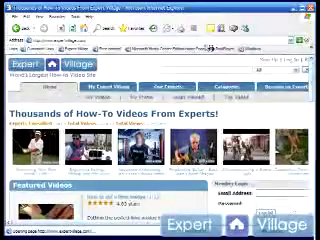
pyautogui.moveTo(210, 40); pyautogui.dragTo(206, 48)
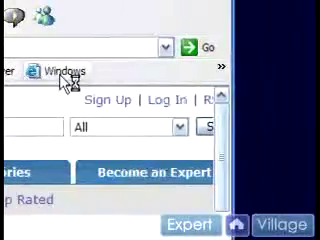
pyautogui.click(222, 70)
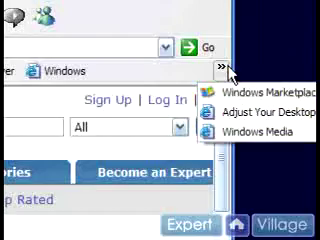
pyautogui.click(152, 22)
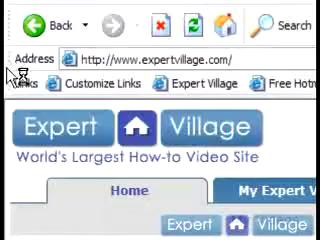
pyautogui.moveTo(8, 58); pyautogui.dragTo(9, 90)
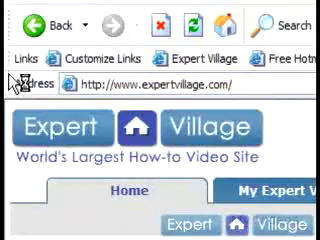
# Move the address bar back up, re-enable Lock the Toolbars, and confirm it in the menus
pyautogui.moveTo(18, 84); pyautogui.dragTo(18, 74)
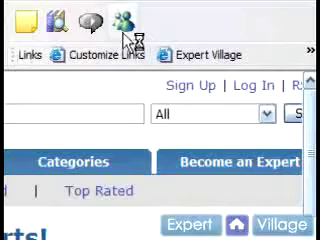
pyautogui.rightClick(176, 31)
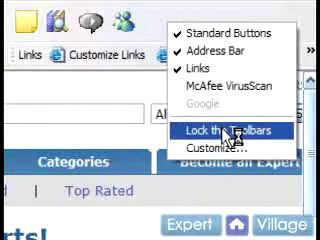
pyautogui.click(230, 133)
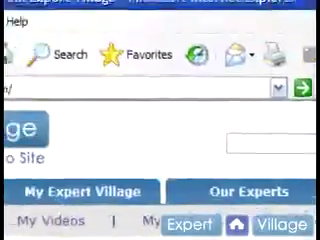
pyautogui.click(192, 44)
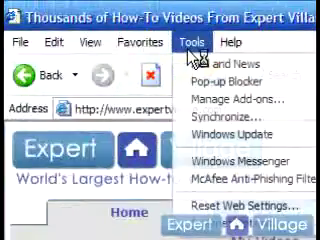